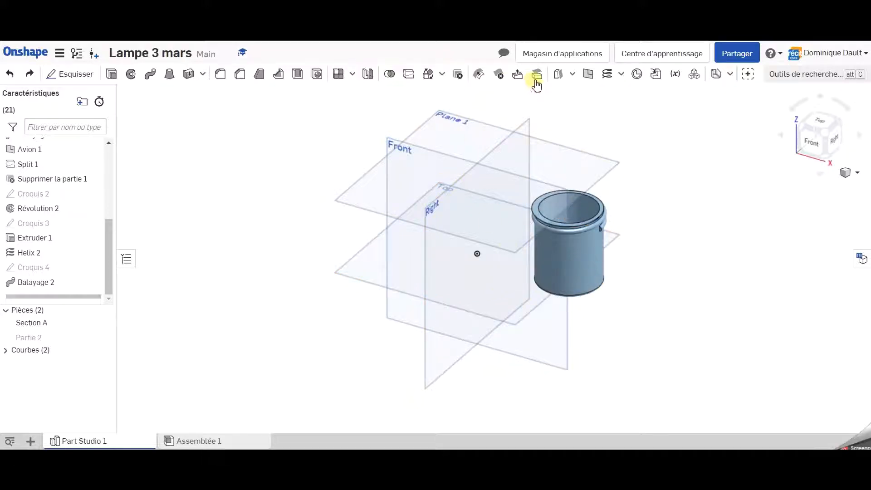
Step: Create a construction plane offset 25 mm from the Front plane, in front of the container
{"action": "left_click", "coordinate": [587, 77]}
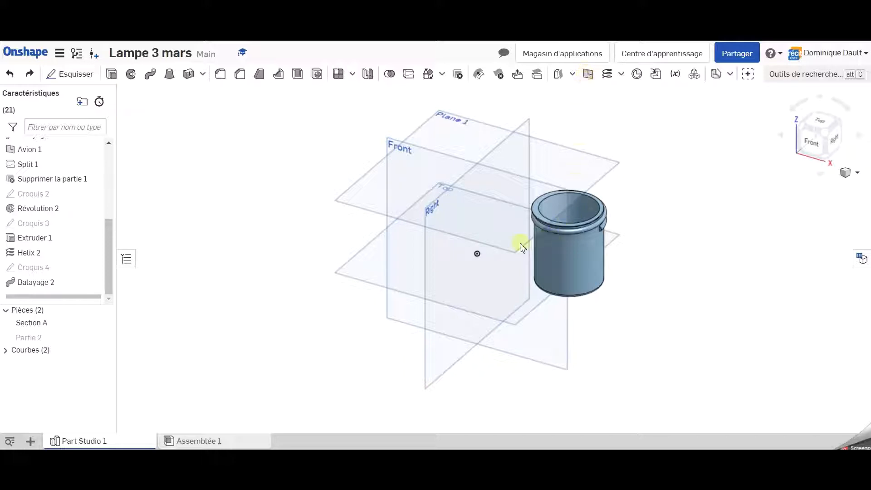
{"action": "left_click", "coordinate": [389, 147]}
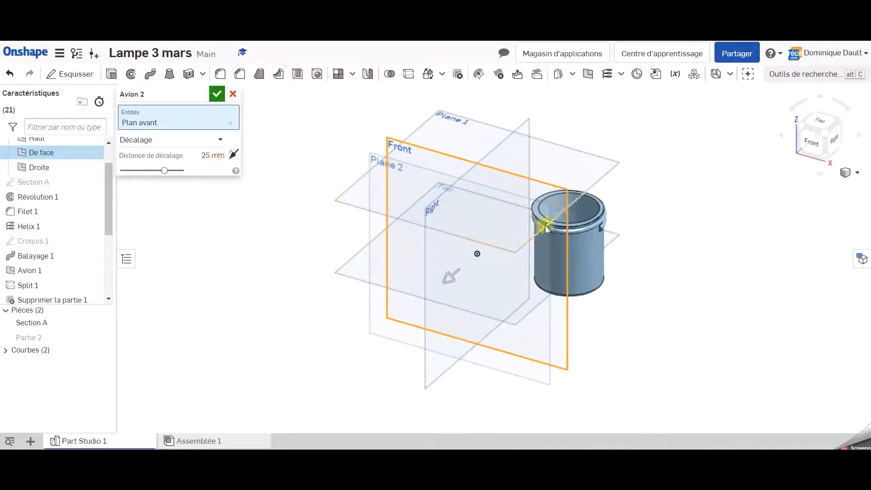
{"action": "right_click_drag", "start_coordinate": [715, 249], "coordinate": [739, 214]}
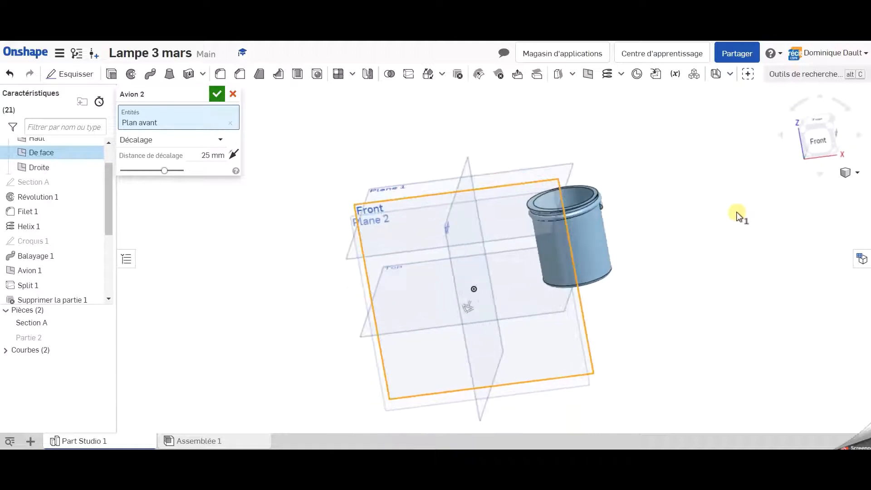
{"action": "left_click", "coordinate": [827, 143]}
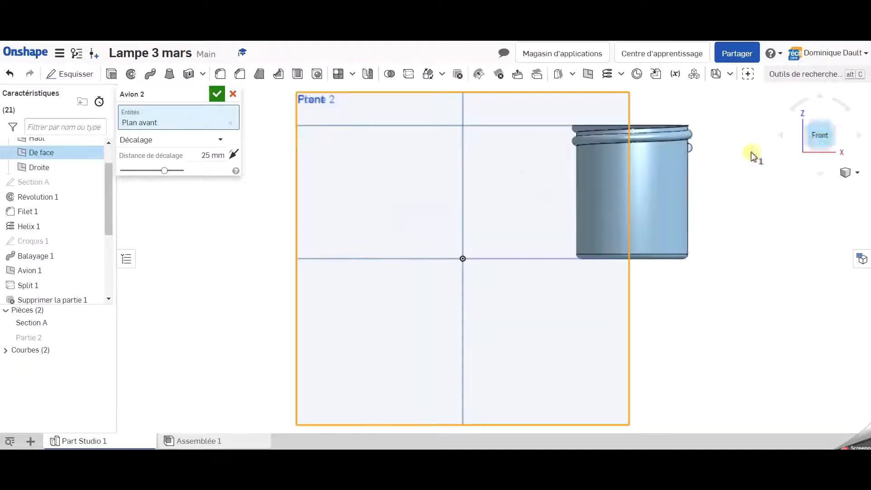
{"action": "left_click", "coordinate": [216, 95]}
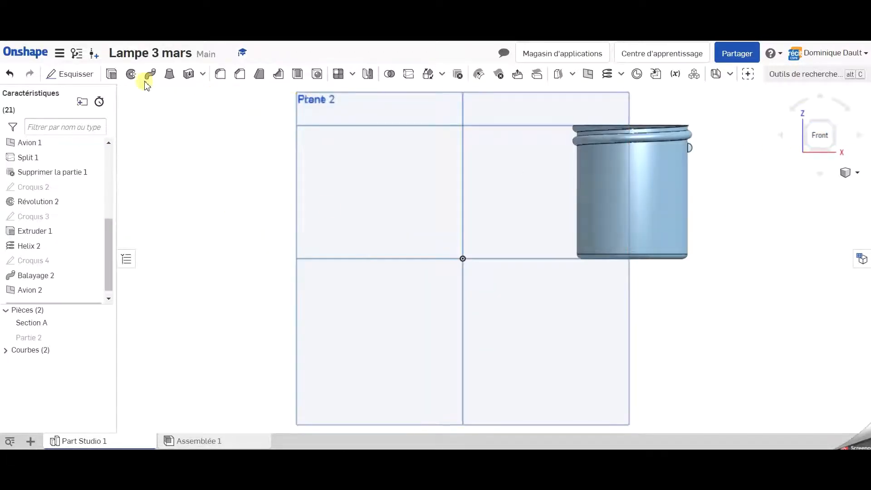
Step: Start a sketch on the offset plane Avion 2 and draw a rectangle about 9 by 16 mm over the middle of the container's body
{"action": "left_click", "coordinate": [72, 79]}
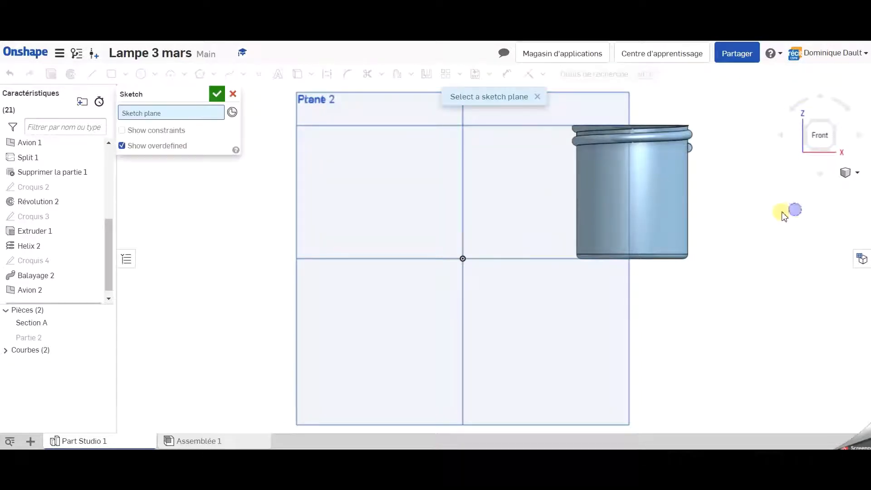
{"action": "right_click_drag", "start_coordinate": [791, 208], "coordinate": [773, 231]}
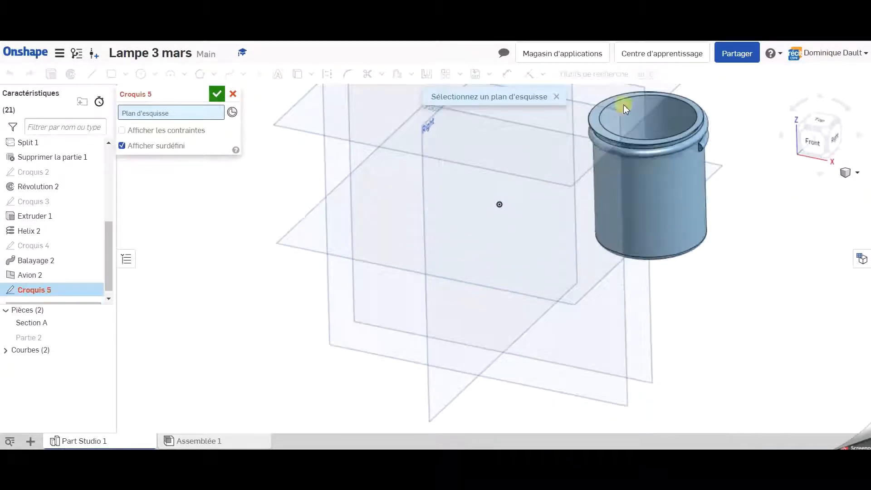
{"action": "left_click", "coordinate": [623, 328]}
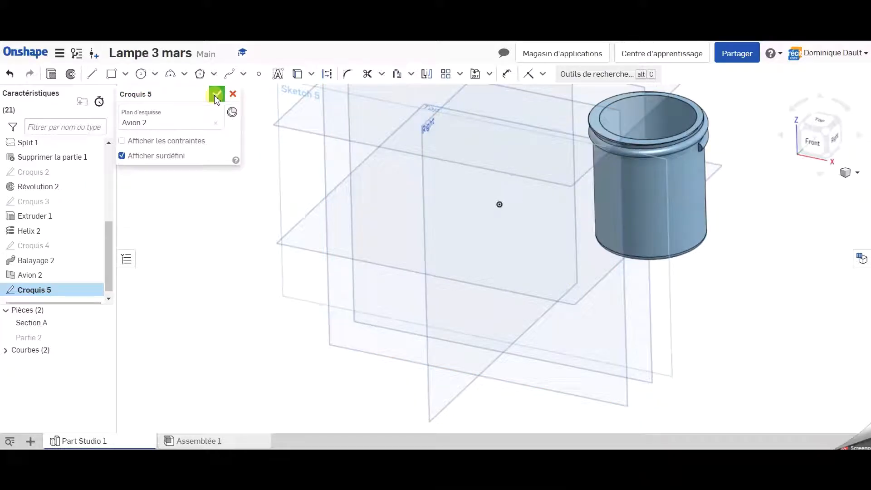
{"action": "left_click", "coordinate": [815, 144]}
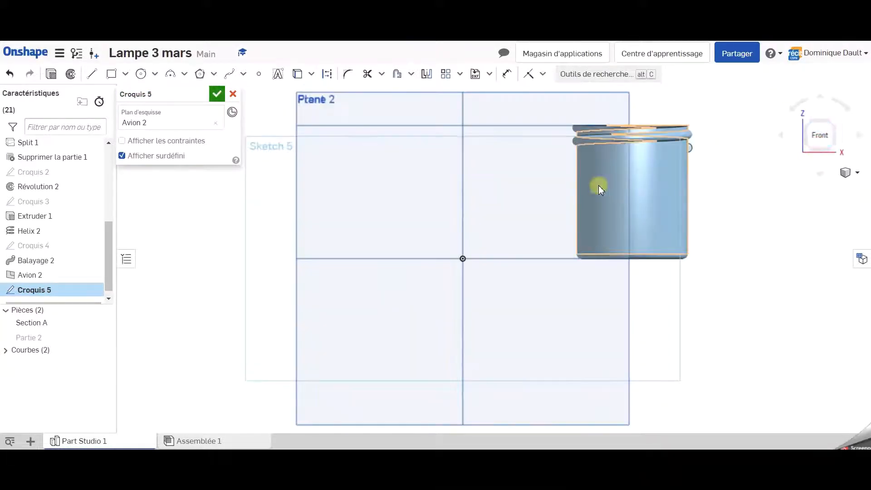
{"action": "left_click", "coordinate": [112, 75]}
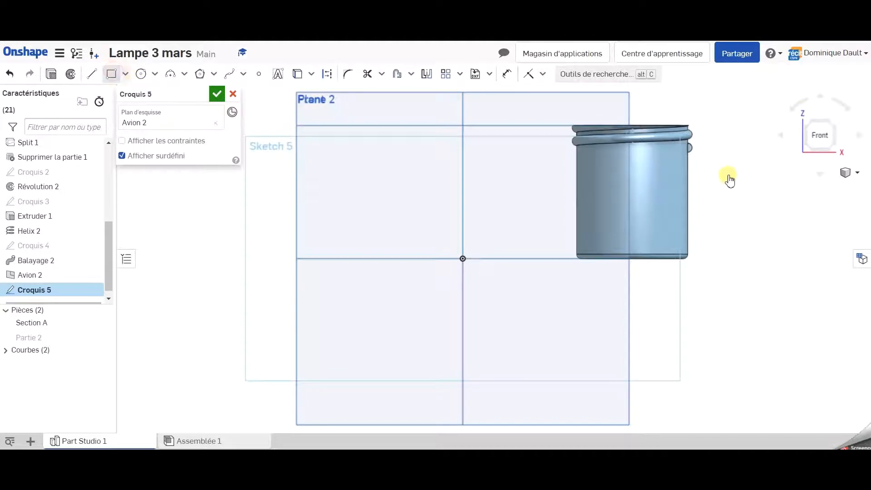
{"action": "scroll", "coordinate": [614, 179], "scroll_direction": "up", "scroll_amount": 3}
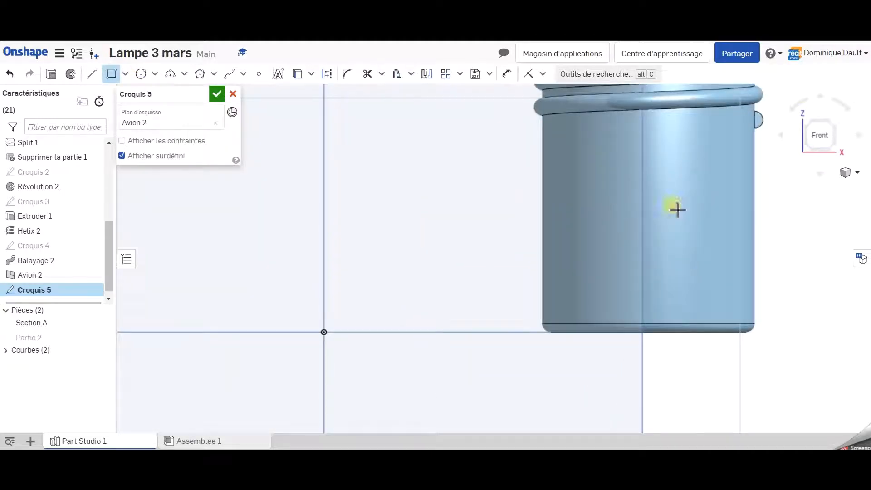
{"action": "left_click", "coordinate": [642, 187]}
{"action": "left_click", "coordinate": [681, 256]}
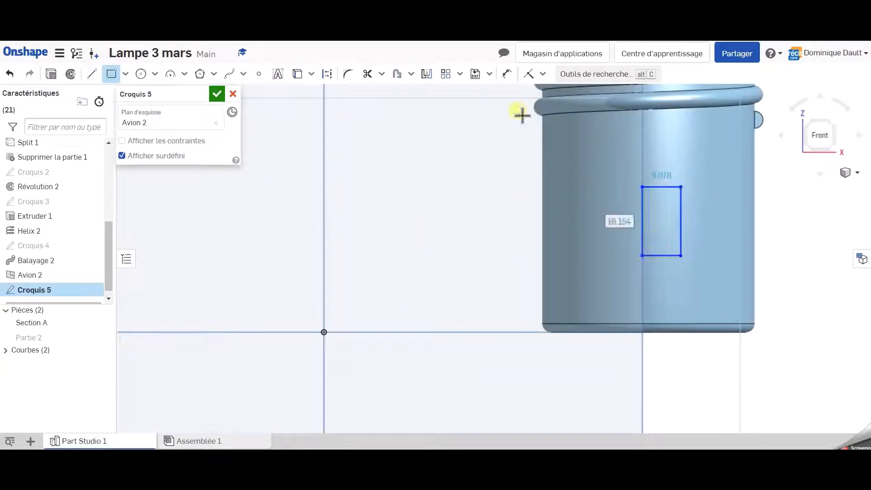
Step: Dimension the rectangle's width to 7.5 mm
{"action": "left_click", "coordinate": [503, 75]}
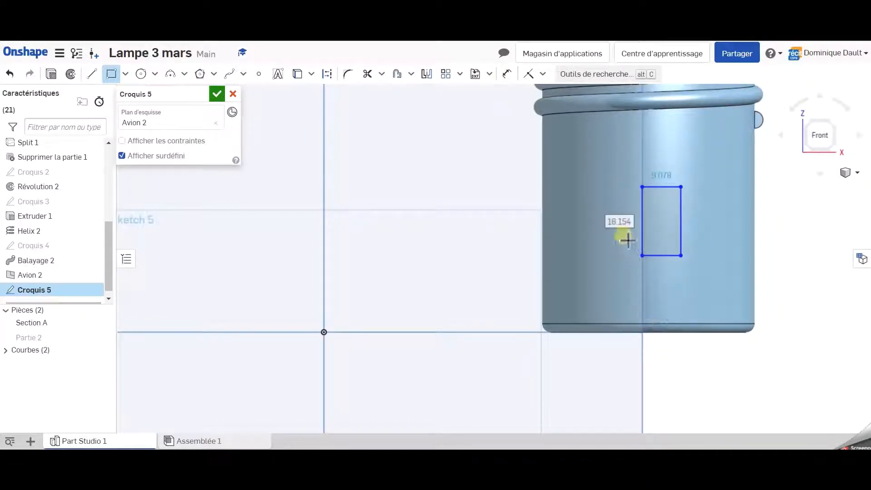
{"action": "left_click", "coordinate": [506, 73]}
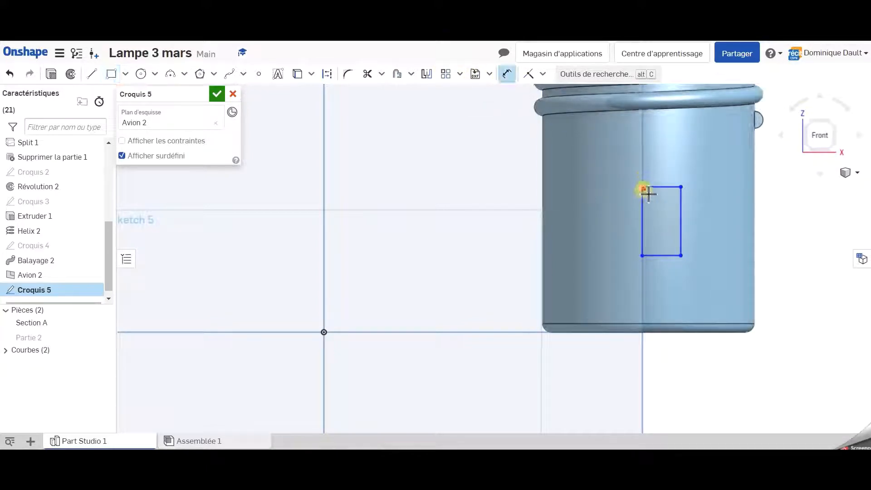
{"action": "left_click", "coordinate": [682, 186]}
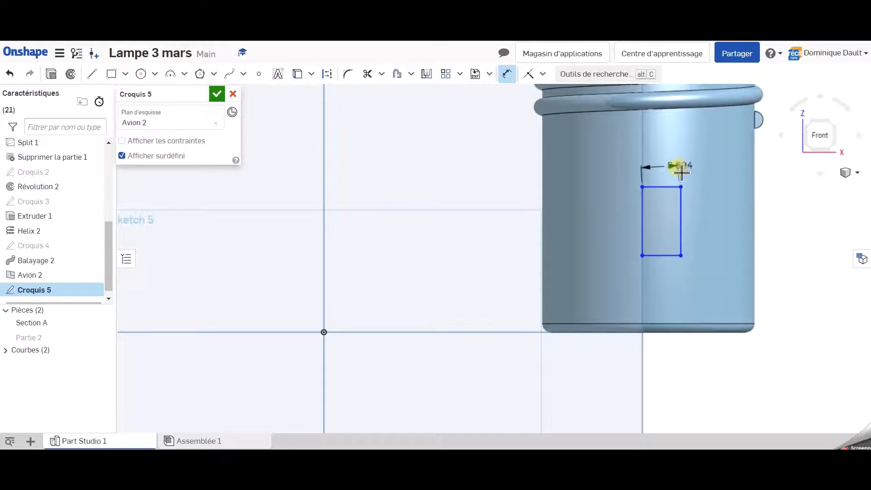
{"action": "left_click", "coordinate": [689, 150]}
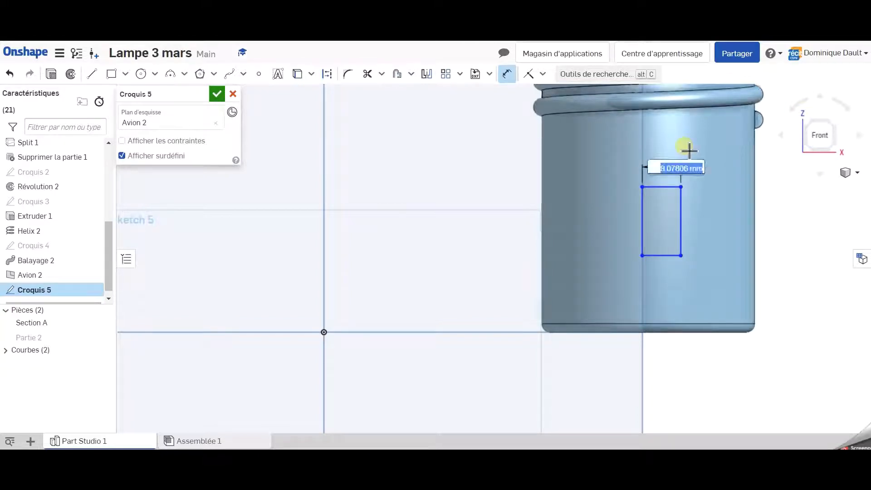
{"action": "type", "text": "7.5"}
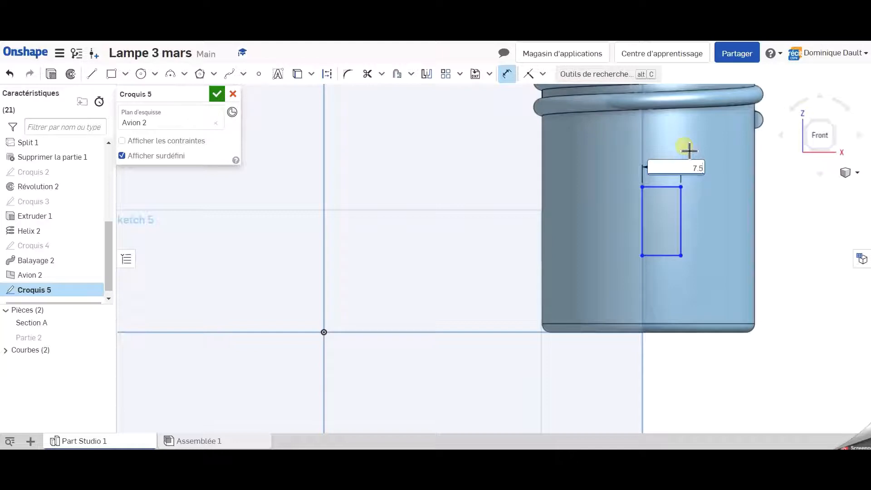
{"action": "key", "text": "Return"}
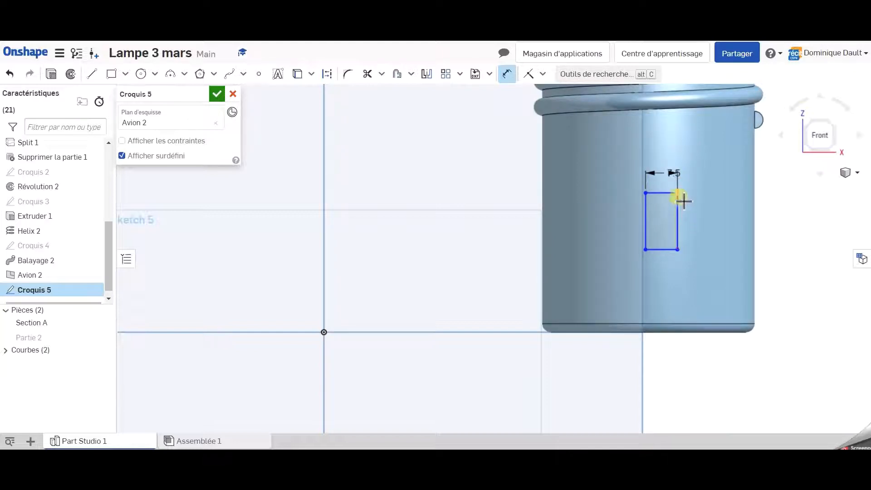
Step: Dimension the rectangle's height to 10 mm and finish the sketch
{"action": "left_click", "coordinate": [678, 249]}
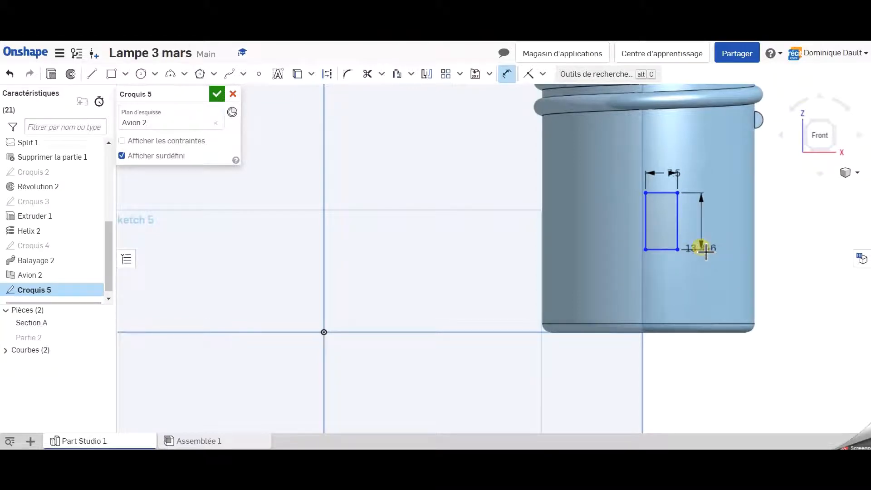
{"action": "left_click", "coordinate": [703, 250]}
{"action": "type", "text": "10"}
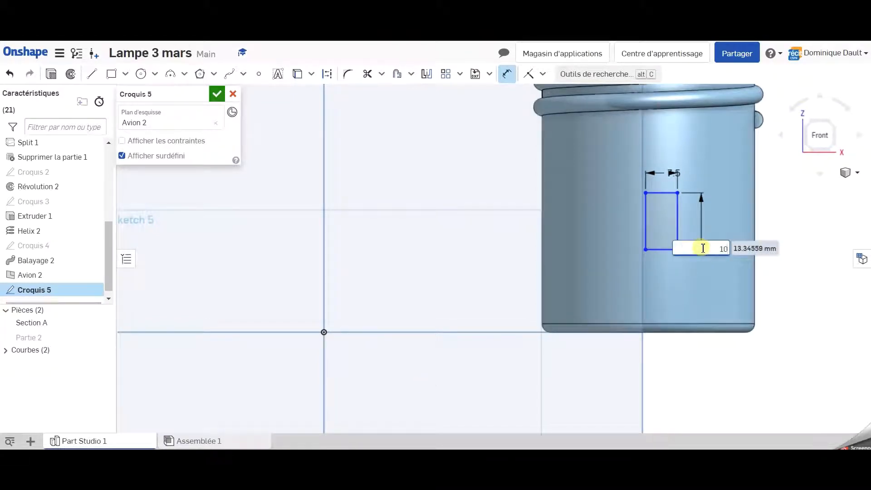
{"action": "key", "text": "Return"}
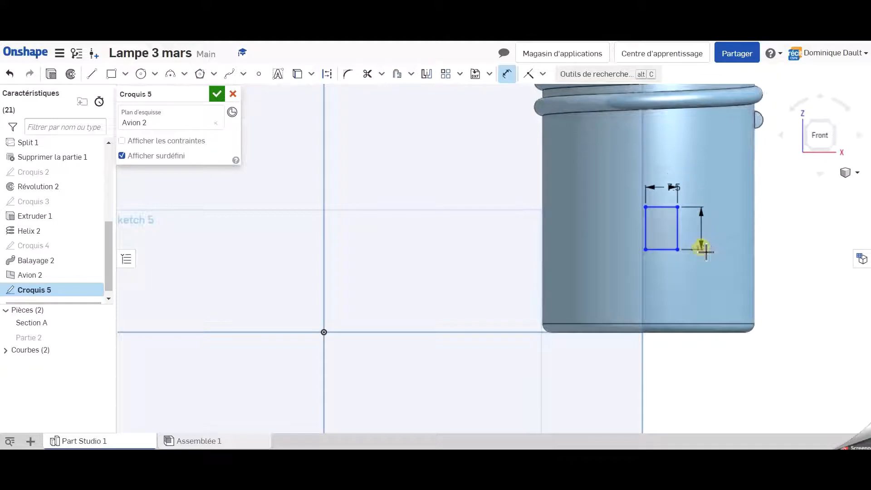
{"action": "left_click", "coordinate": [664, 194]}
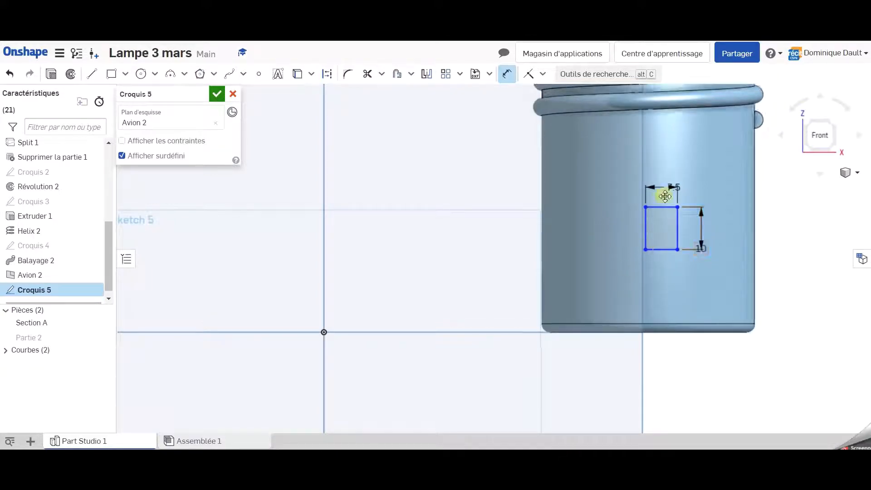
{"action": "left_click", "coordinate": [216, 95]}
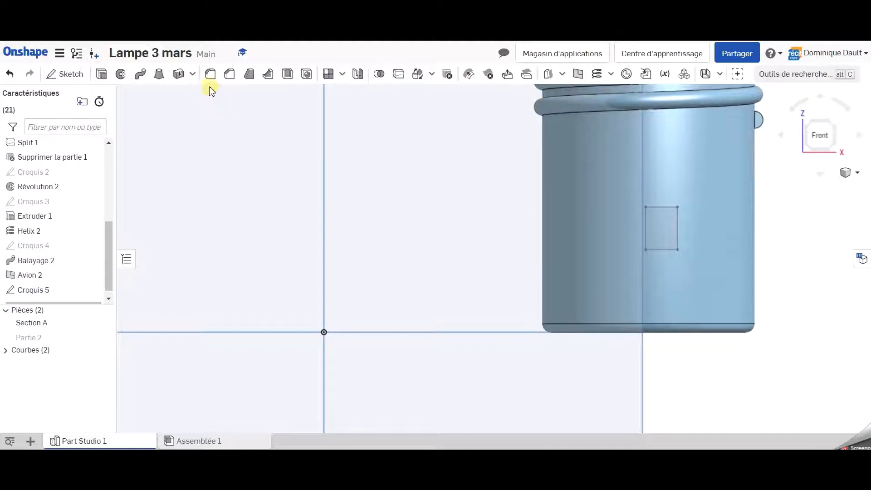
Step: Extrude the sketched rectangle as a blind removal 4 mm deep, cutting only the container part Section A
{"action": "left_click", "coordinate": [112, 74]}
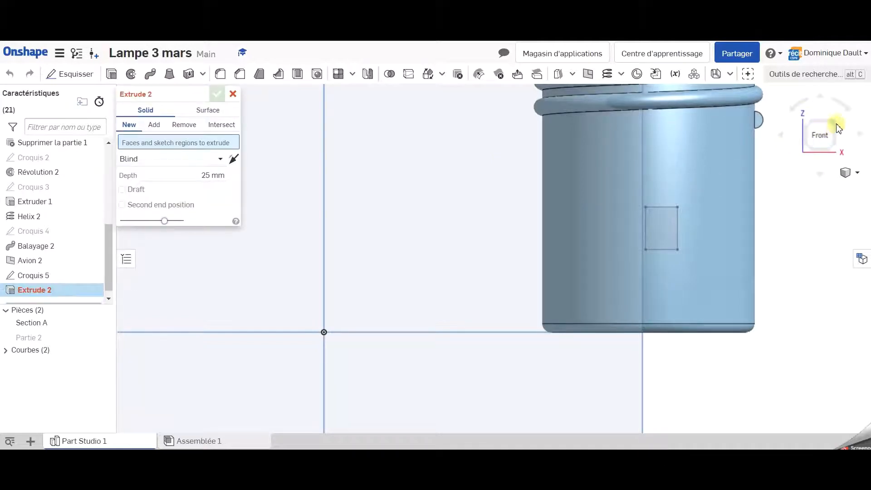
{"action": "left_click", "coordinate": [836, 123]}
{"action": "scroll", "coordinate": [575, 295], "scroll_direction": "up", "scroll_amount": 5}
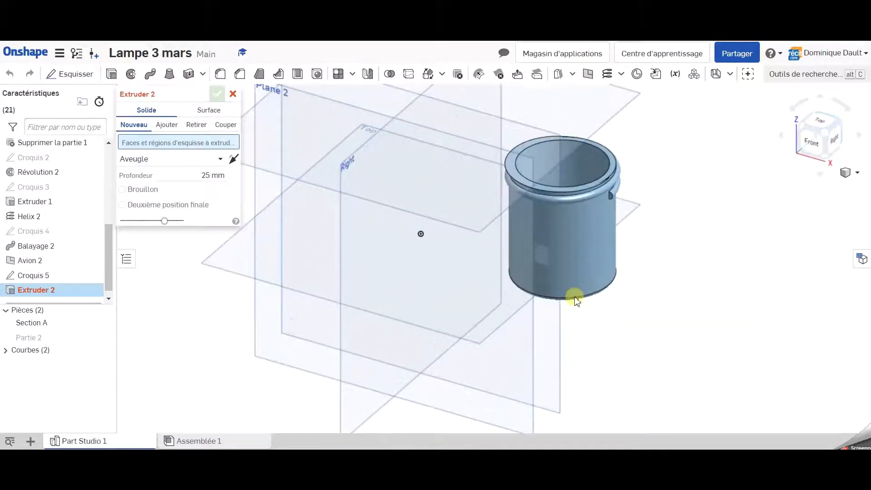
{"action": "left_click", "coordinate": [203, 126]}
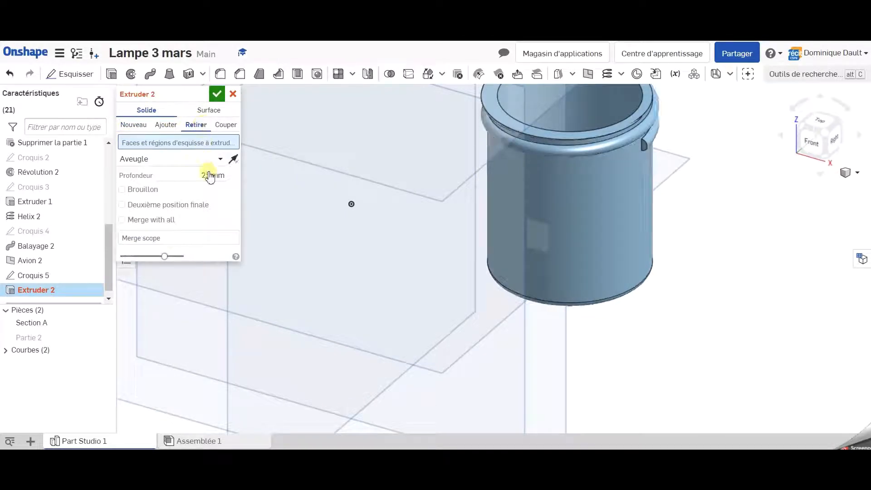
{"action": "left_click", "coordinate": [529, 232]}
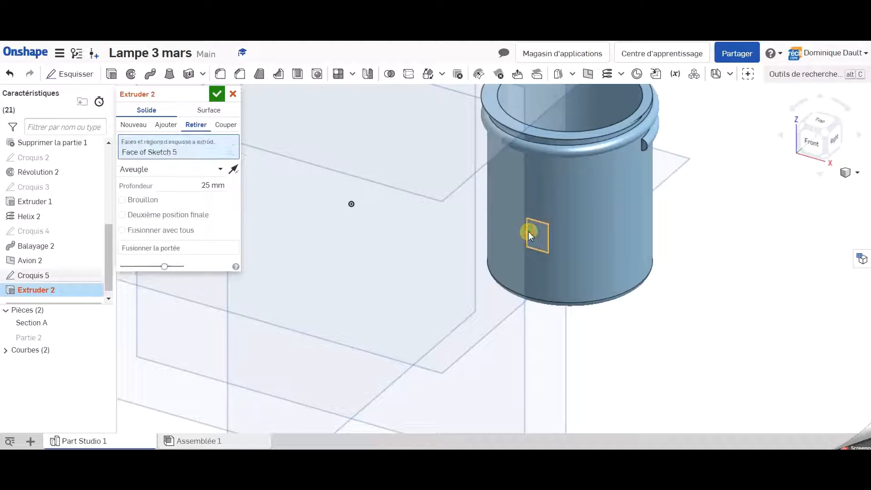
{"action": "left_click", "coordinate": [601, 180]}
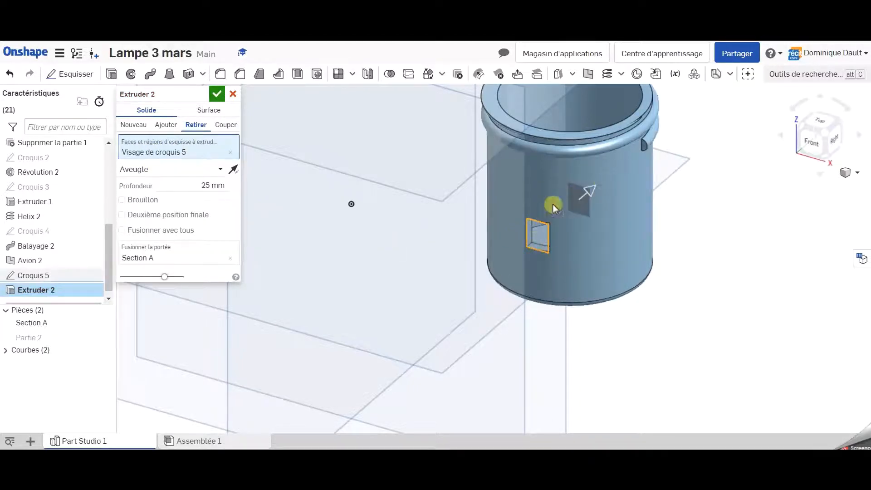
{"action": "left_click", "coordinate": [208, 187]}
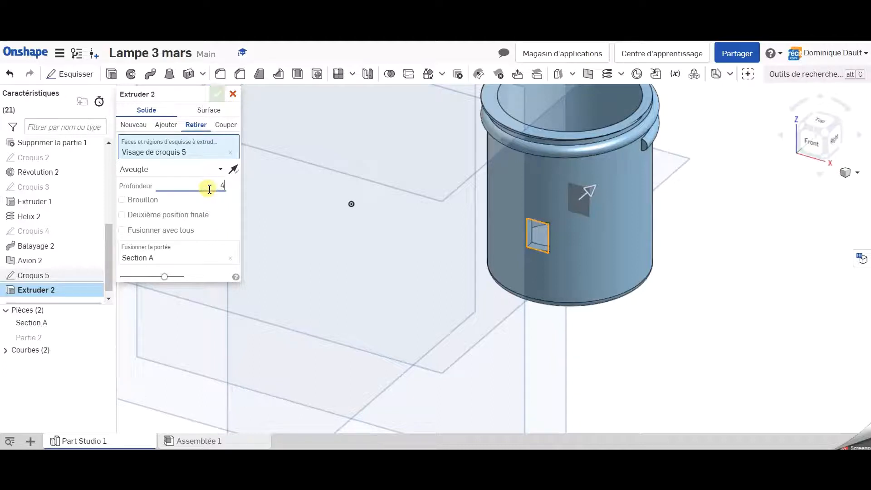
{"action": "key", "text": "Return"}
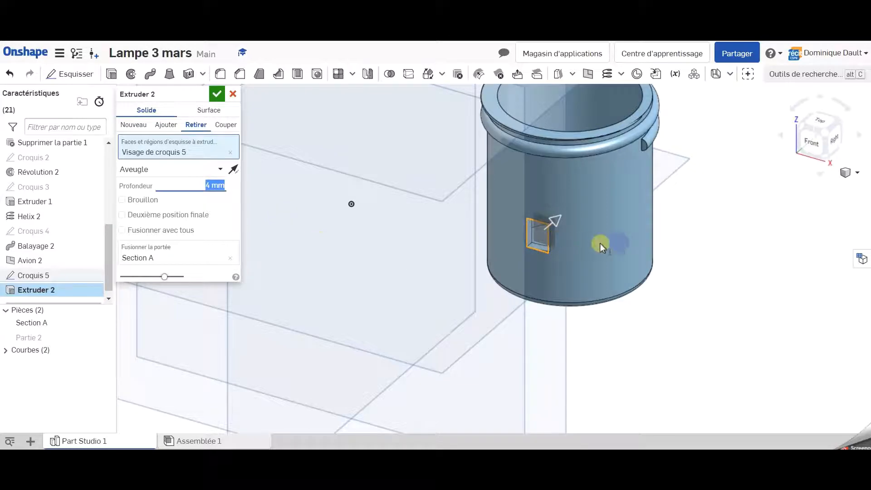
{"action": "right_click_drag", "start_coordinate": [600, 243], "coordinate": [644, 227]}
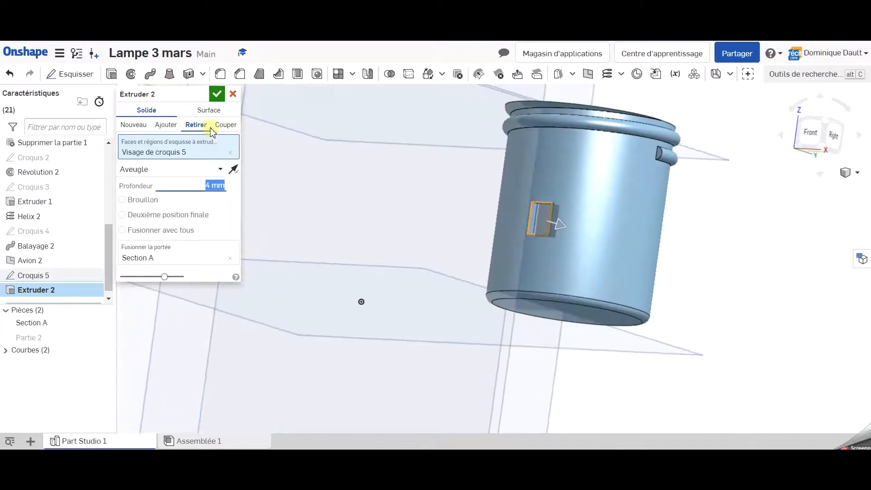
{"action": "left_click", "coordinate": [216, 94]}
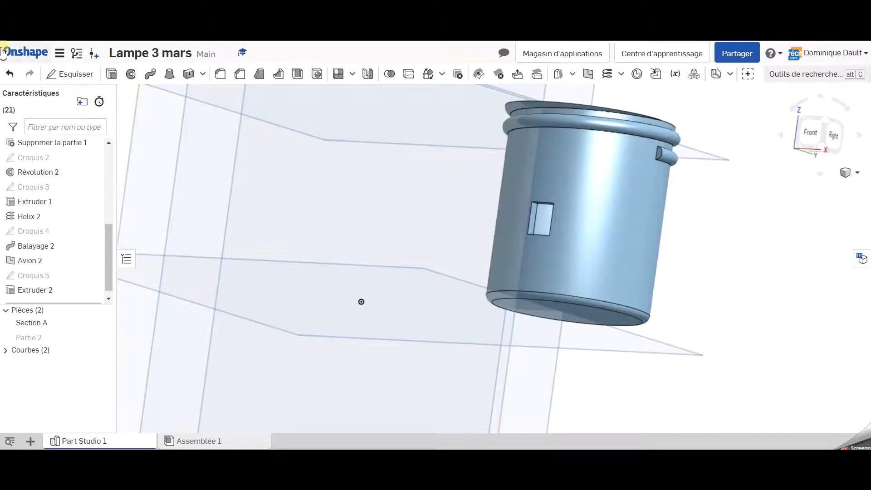
Step: Sketch the text "DD" in Open Sans on plane Avion 2, below the rectangular cutout near the container's base, and finish the sketch
{"action": "left_click", "coordinate": [72, 74]}
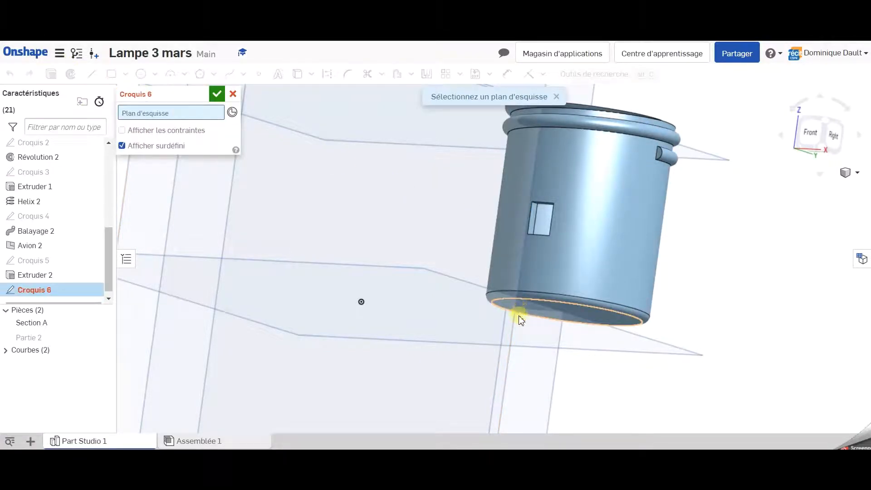
{"action": "left_click", "coordinate": [493, 274]}
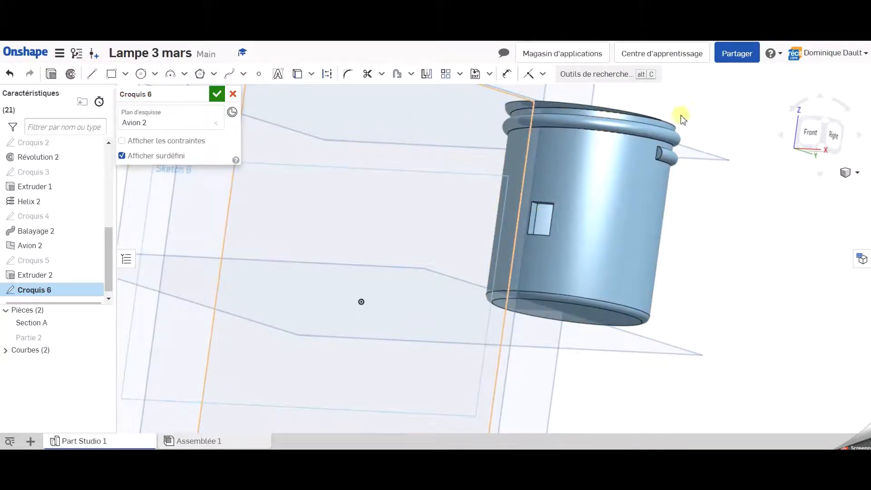
{"action": "left_click", "coordinate": [809, 132]}
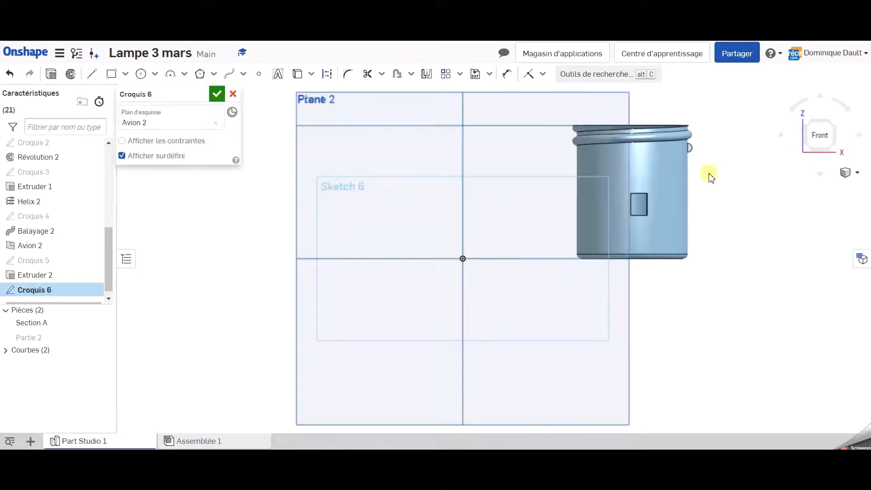
{"action": "scroll", "coordinate": [650, 272], "scroll_direction": "up", "scroll_amount": 5}
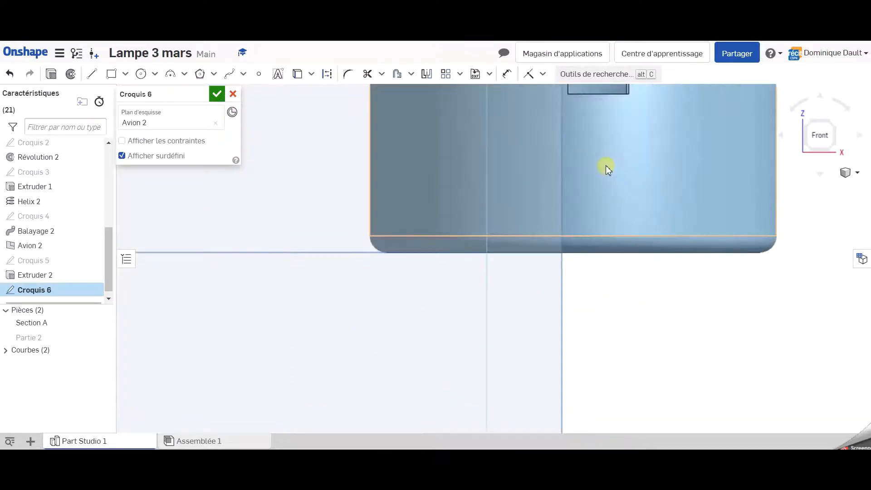
{"action": "left_click", "coordinate": [278, 74]}
{"action": "left_click_drag", "start_coordinate": [563, 174], "coordinate": [630, 210]}
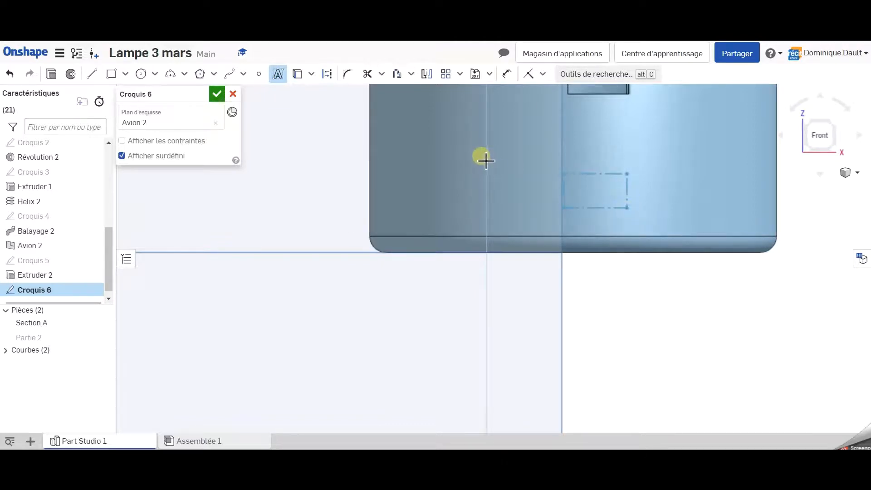
{"action": "type", "text": "DD"}
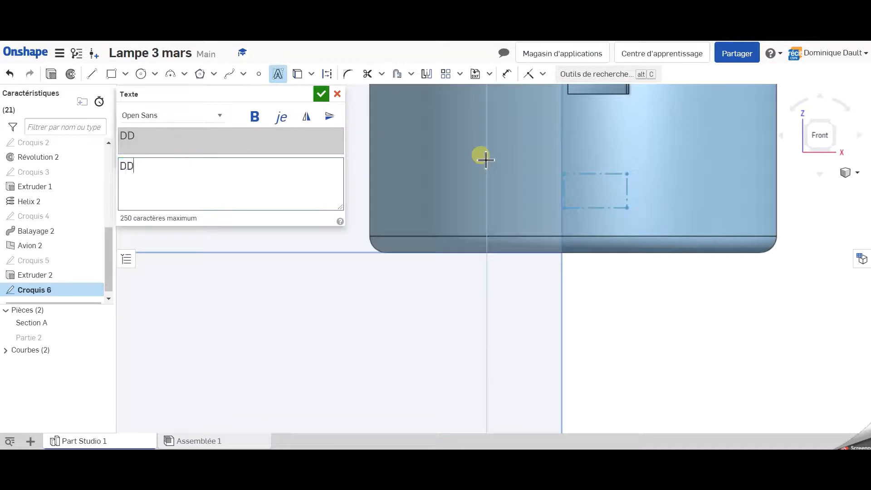
{"action": "left_click", "coordinate": [321, 95]}
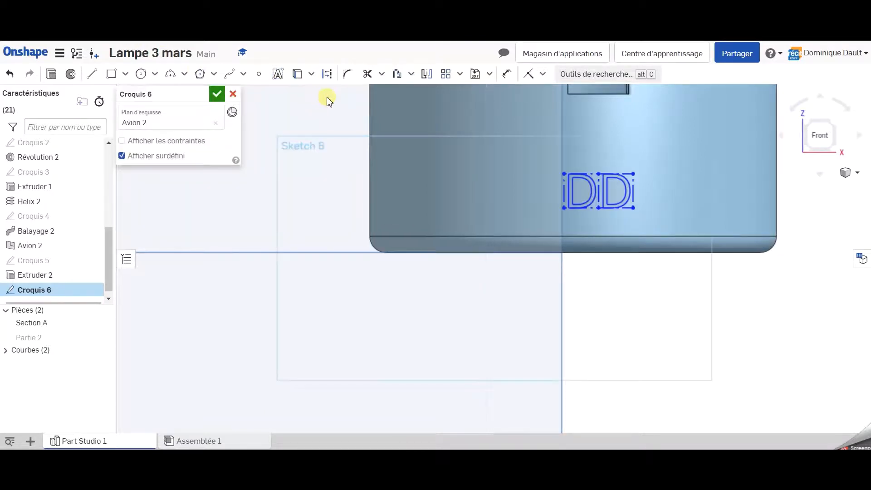
{"action": "left_click", "coordinate": [218, 95]}
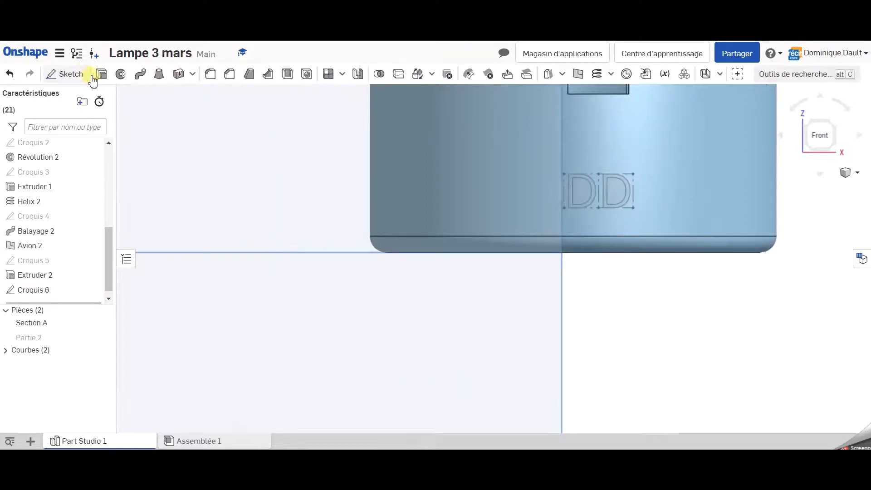
Step: Extrude the DD letters as a blind removal from Section A with a depth of 2 mm
{"action": "left_click", "coordinate": [112, 74]}
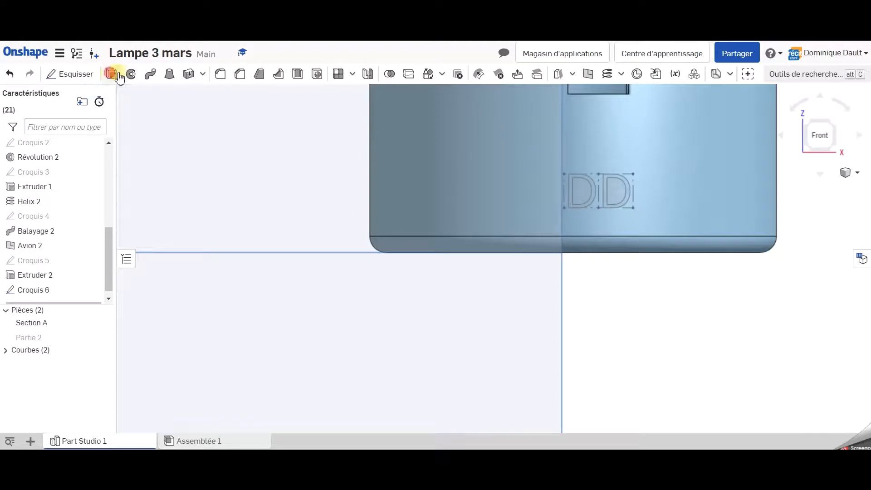
{"action": "left_click", "coordinate": [571, 184]}
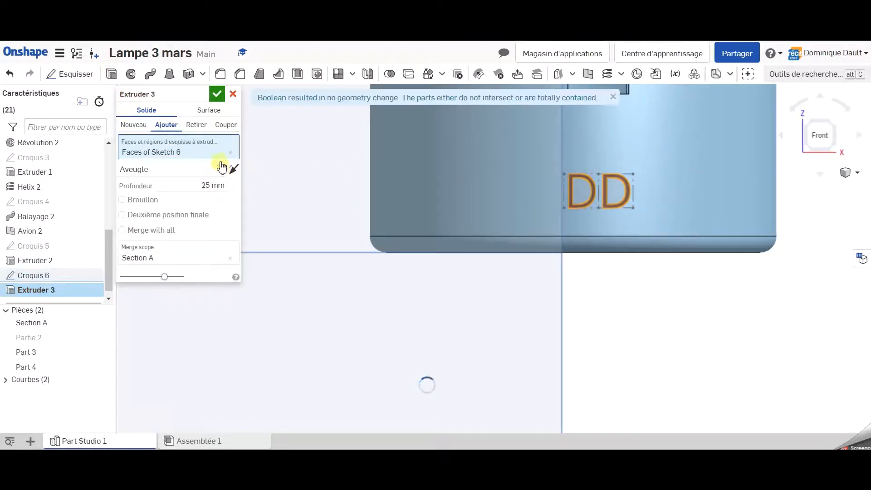
{"action": "left_click", "coordinate": [196, 124]}
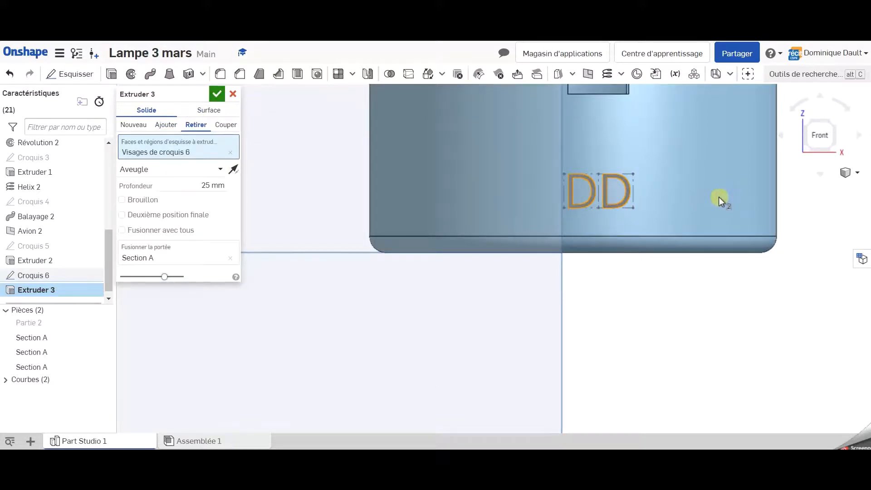
{"action": "mouse_move", "coordinate": [719, 196]}
{"action": "right_mouse_down"}
{"action": "mouse_move", "coordinate": [720, 223]}
{"action": "mouse_move", "coordinate": [718, 196]}
{"action": "right_mouse_up"}
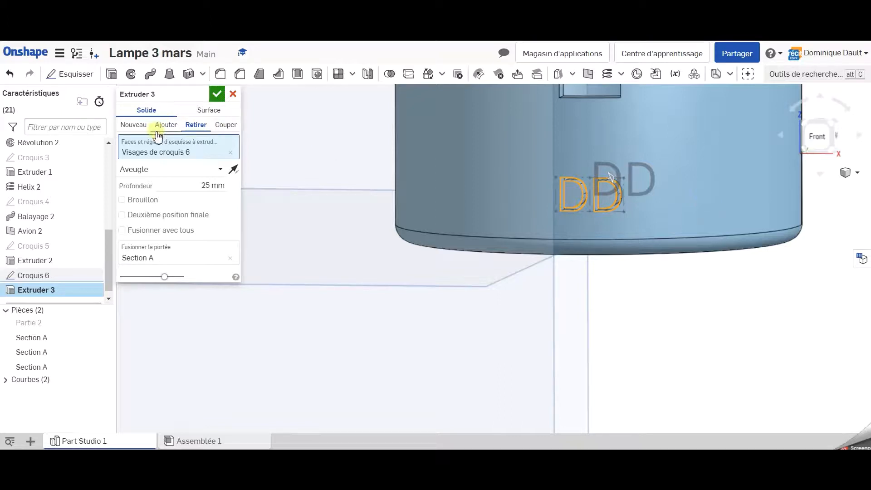
{"action": "left_click", "coordinate": [209, 185]}
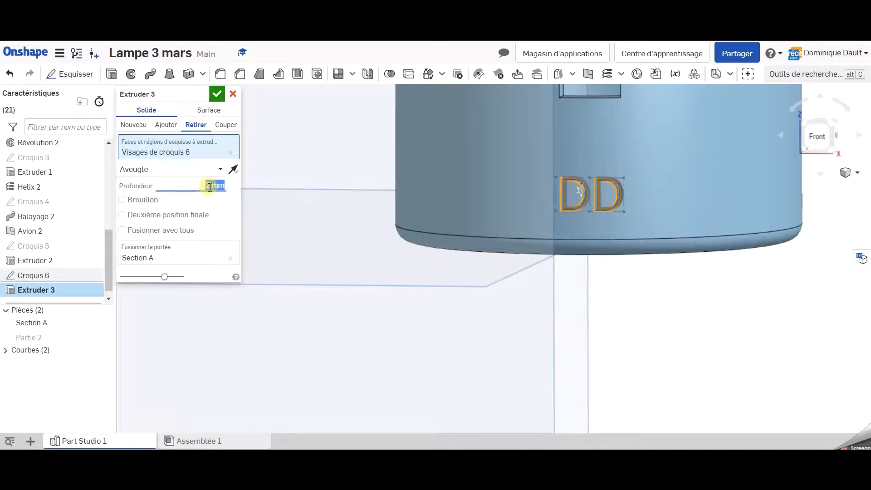
Step: Set the removal depth of the DD letters to 1.5 mm
{"action": "right_click_drag", "start_coordinate": [700, 215], "coordinate": [676, 221]}
{"action": "scroll", "coordinate": [630, 171], "scroll_direction": "up", "scroll_amount": 4}
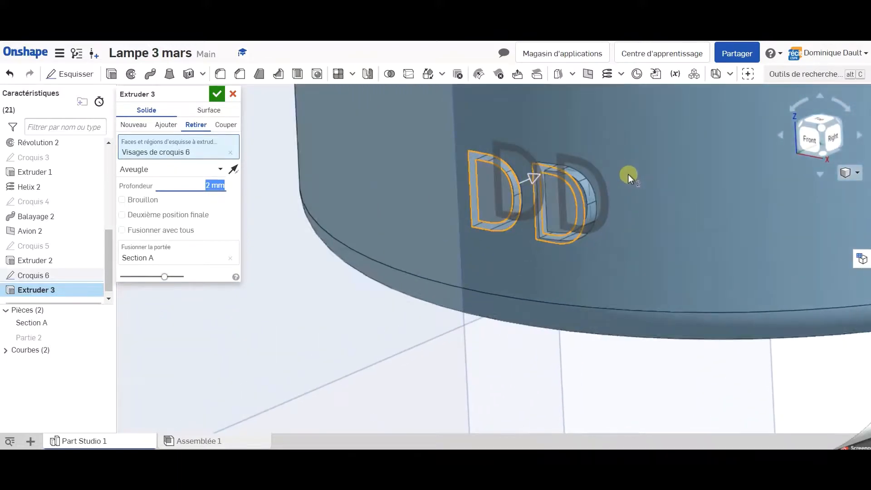
{"action": "scroll", "coordinate": [628, 174], "scroll_direction": "up", "scroll_amount": 5}
{"action": "right_click_drag", "start_coordinate": [567, 200], "coordinate": [536, 187]}
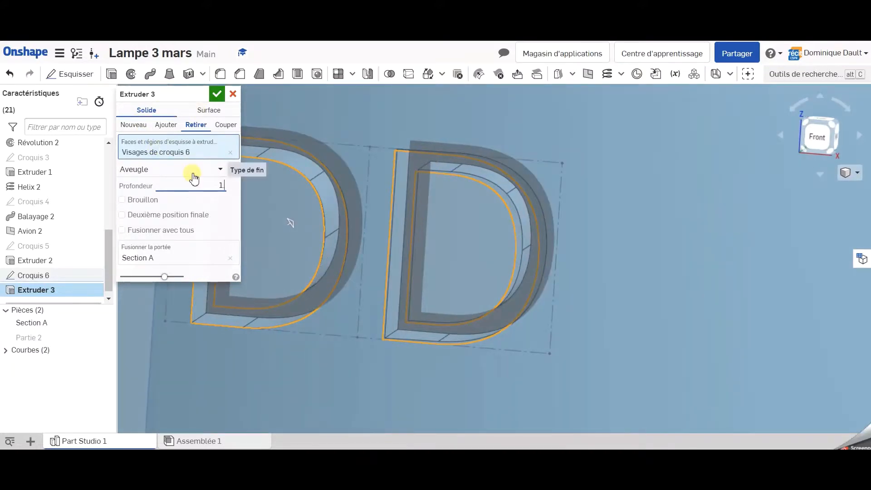
{"action": "key", "text": "Return"}
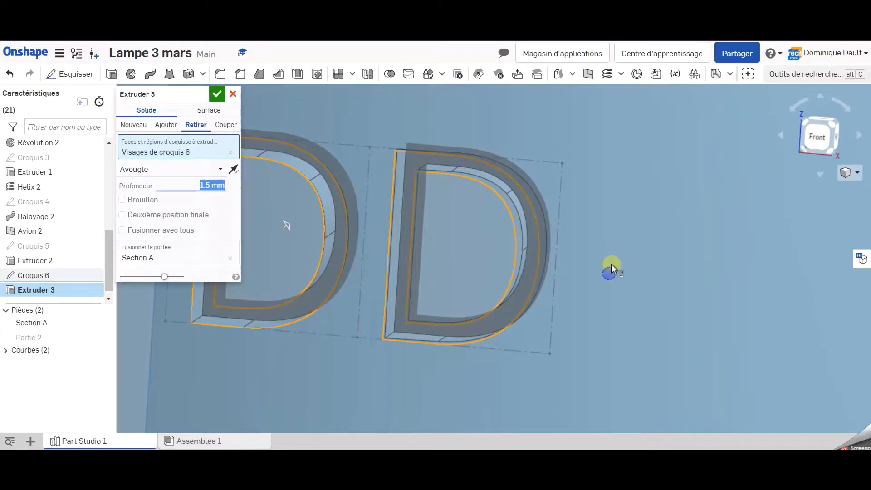
Step: Set the removal depth of the DD letters to 1 mm and complete the extrusion
{"action": "right_click_drag", "start_coordinate": [611, 264], "coordinate": [626, 239]}
{"action": "right_click_drag", "start_coordinate": [626, 236], "coordinate": [613, 258]}
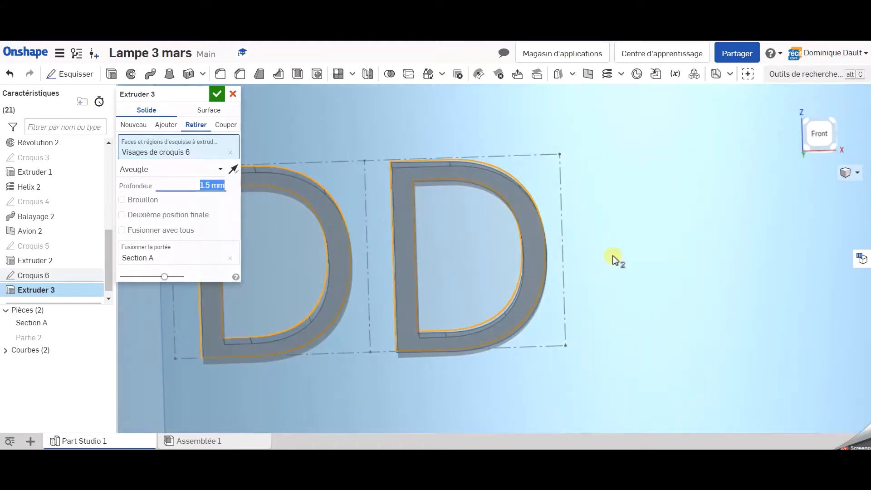
{"action": "type", "text": "1"}
{"action": "key", "text": "Return"}
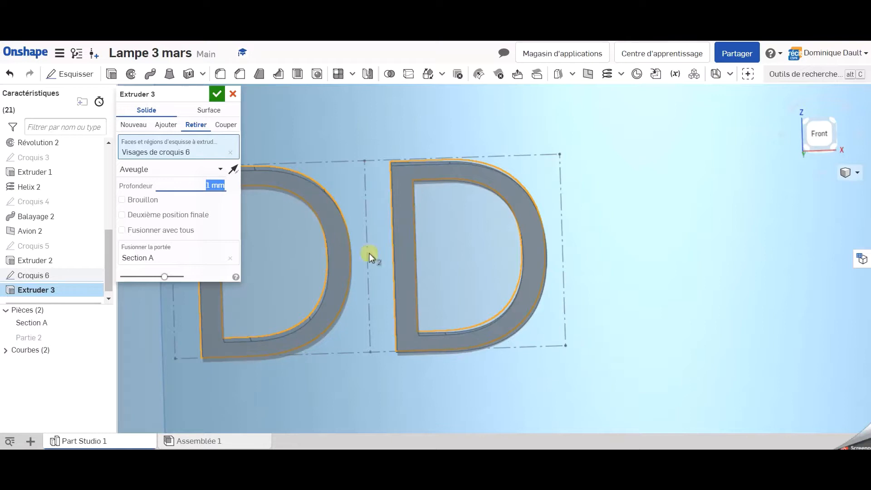
{"action": "right_click_drag", "start_coordinate": [634, 288], "coordinate": [628, 292]}
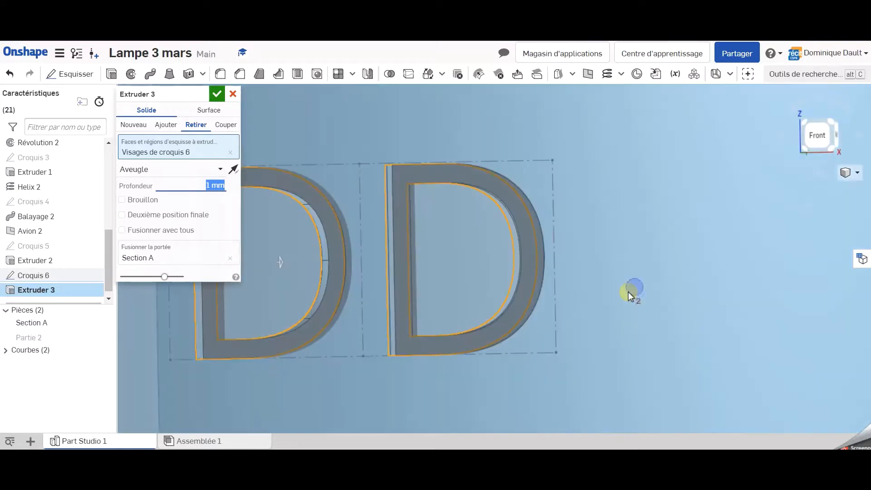
{"action": "left_click", "coordinate": [217, 95]}
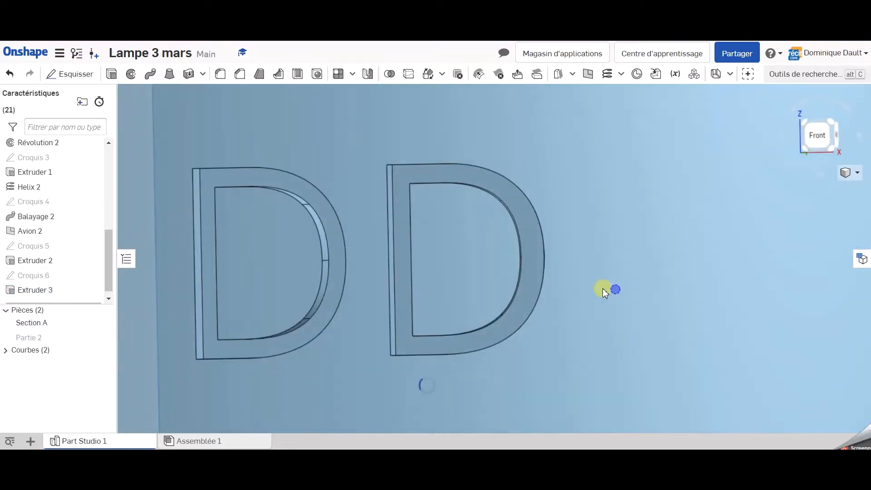
Step: Examine the engraved DD letters up close from several angles and on the whole container in an isometric view
{"action": "right_click_drag", "start_coordinate": [602, 288], "coordinate": [603, 242]}
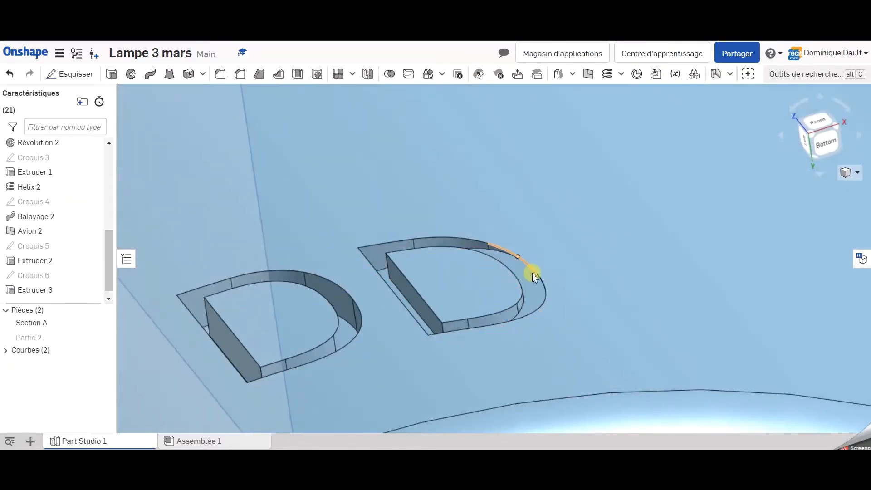
{"action": "right_click_drag", "start_coordinate": [573, 293], "coordinate": [556, 328]}
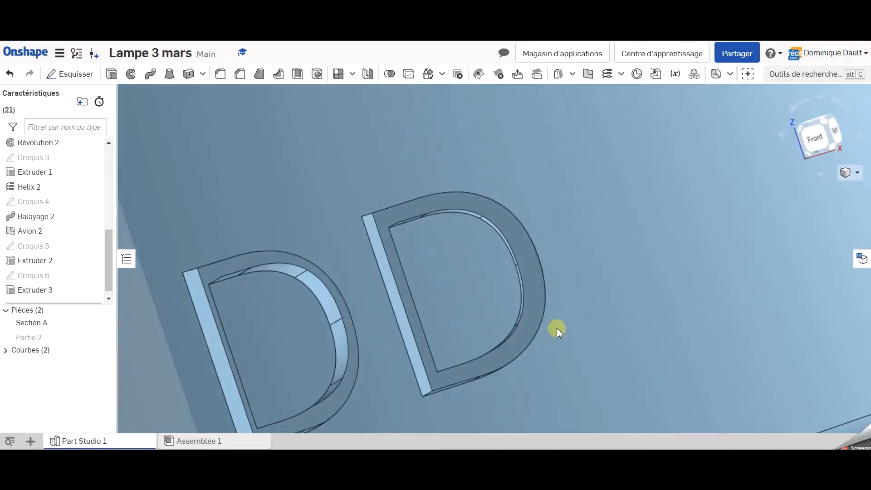
{"action": "left_click", "coordinate": [827, 126]}
{"action": "scroll", "coordinate": [570, 283], "scroll_direction": "up", "scroll_amount": 5}
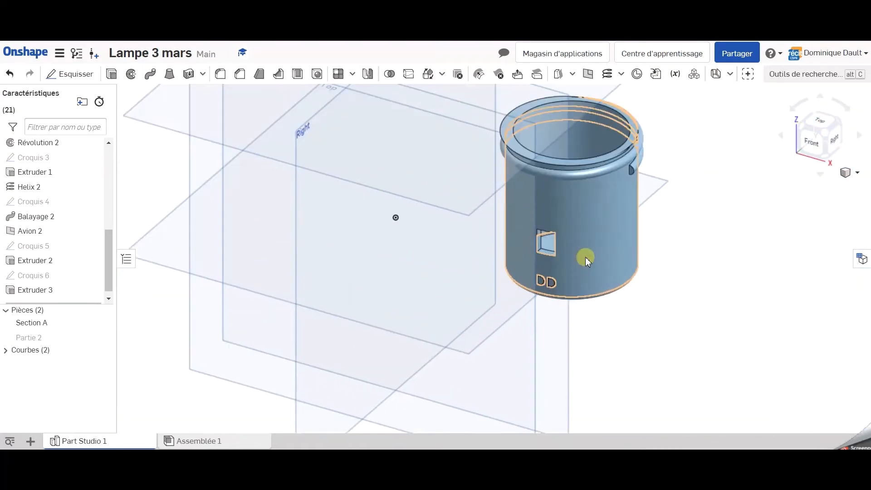
{"action": "scroll", "coordinate": [585, 256], "scroll_direction": "up", "scroll_amount": 2}
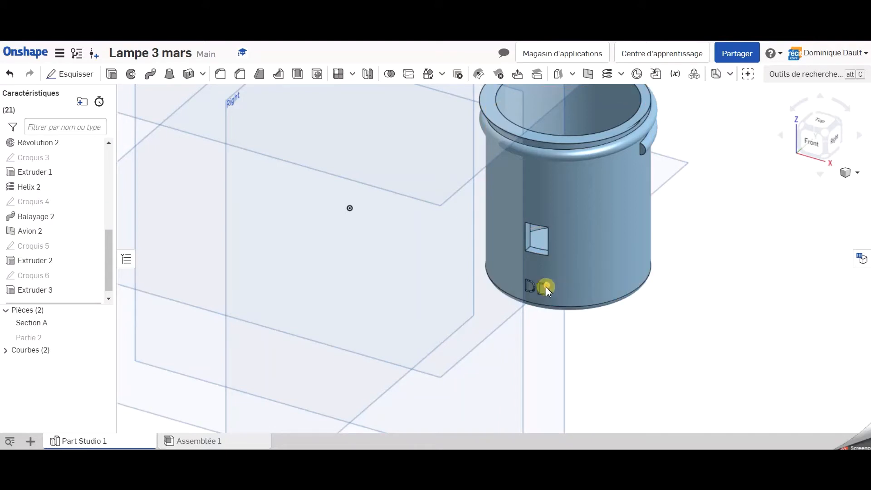
{"action": "scroll", "coordinate": [546, 288], "scroll_direction": "up", "scroll_amount": 2}
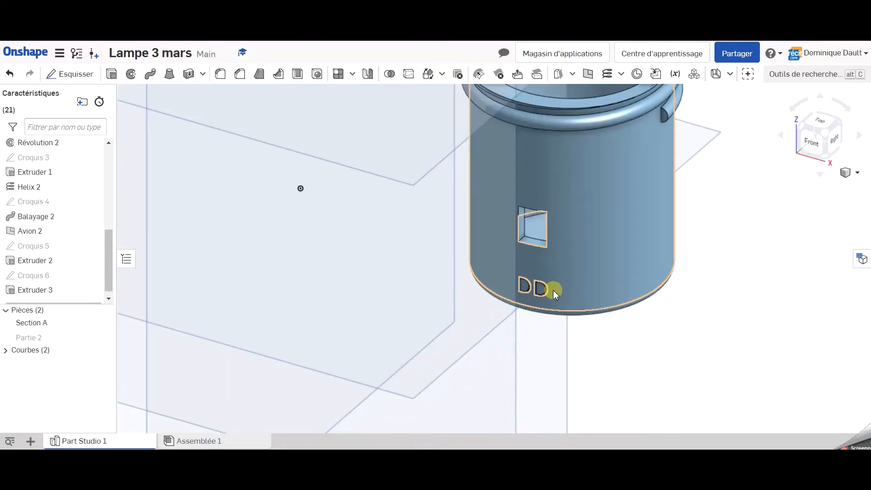